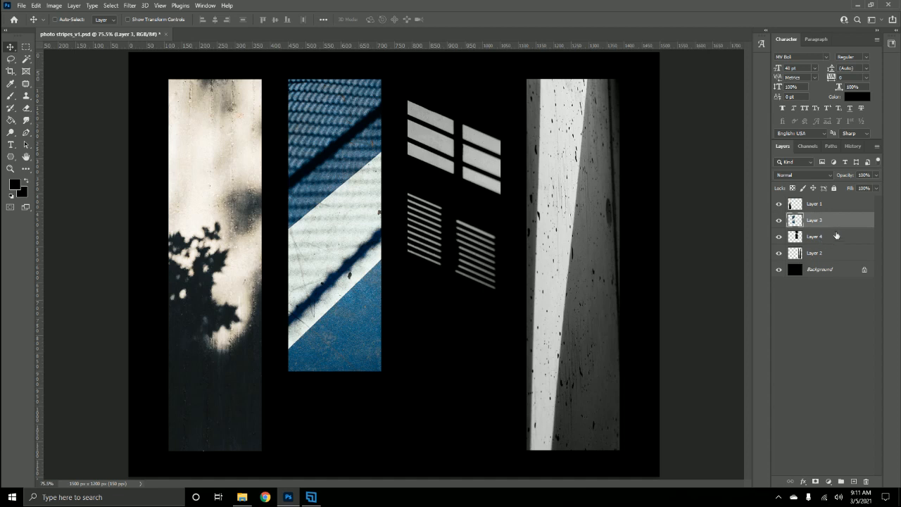
Open the layer style settings of Layer 1 and enable a Stroke effect
click(845, 205)
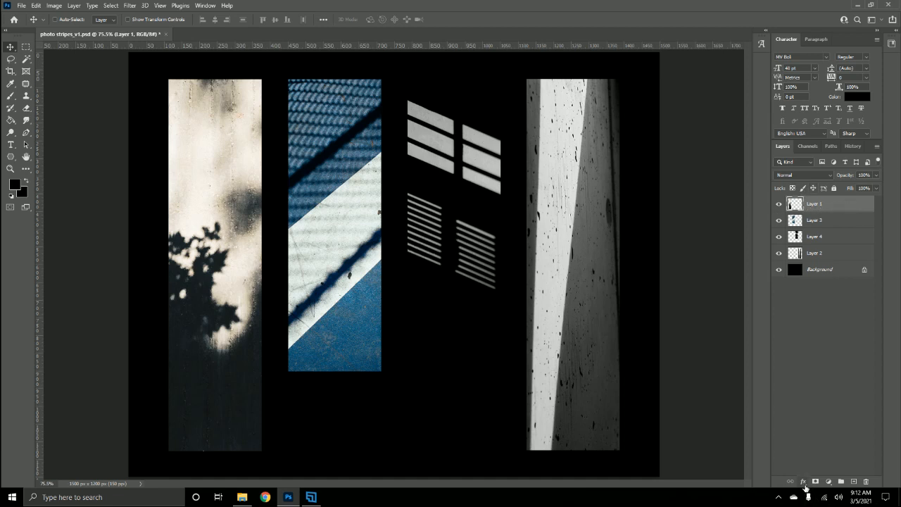
double_click(851, 200)
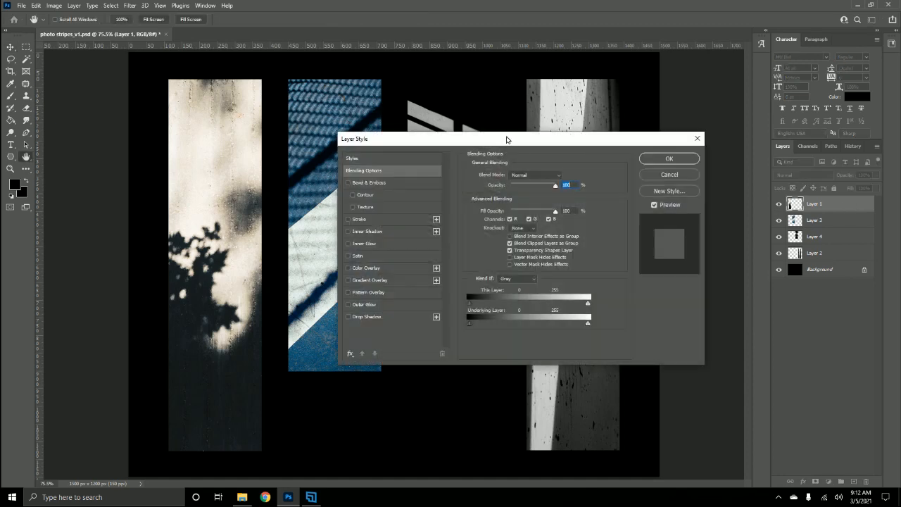
drag(507, 139, 488, 150)
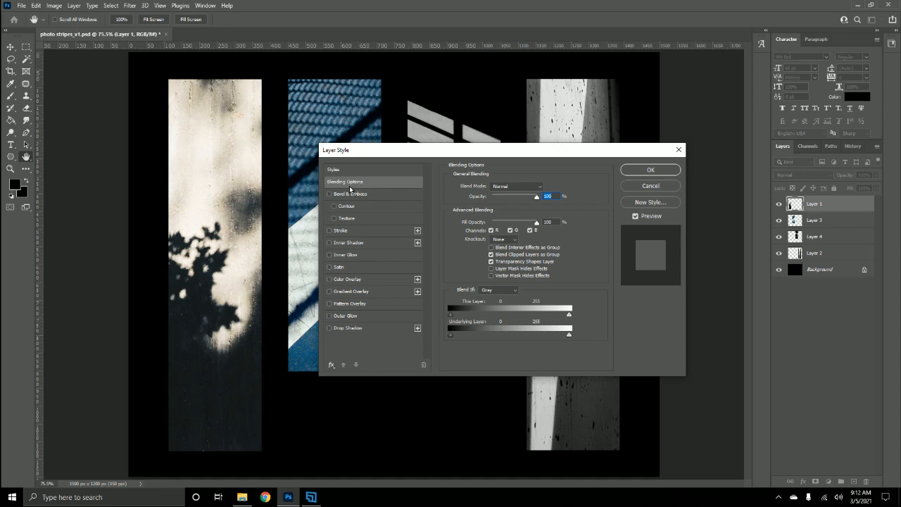
click(329, 231)
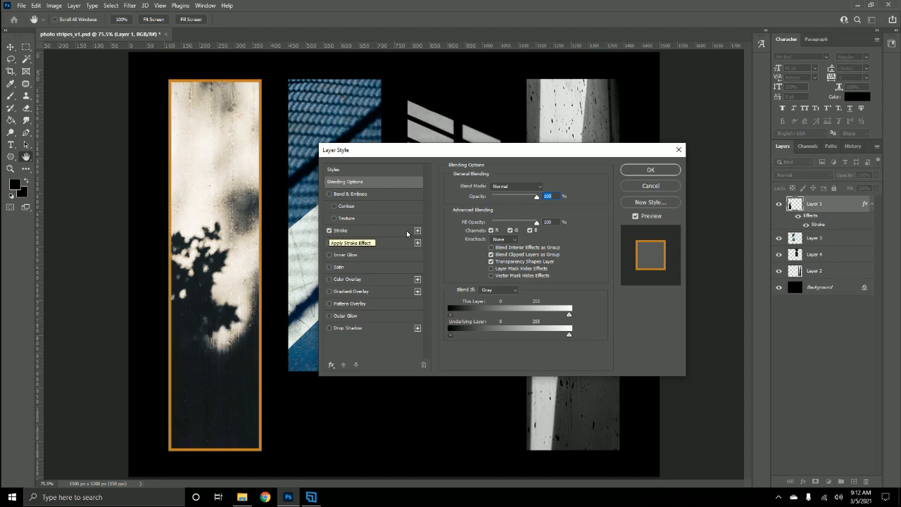
click(346, 231)
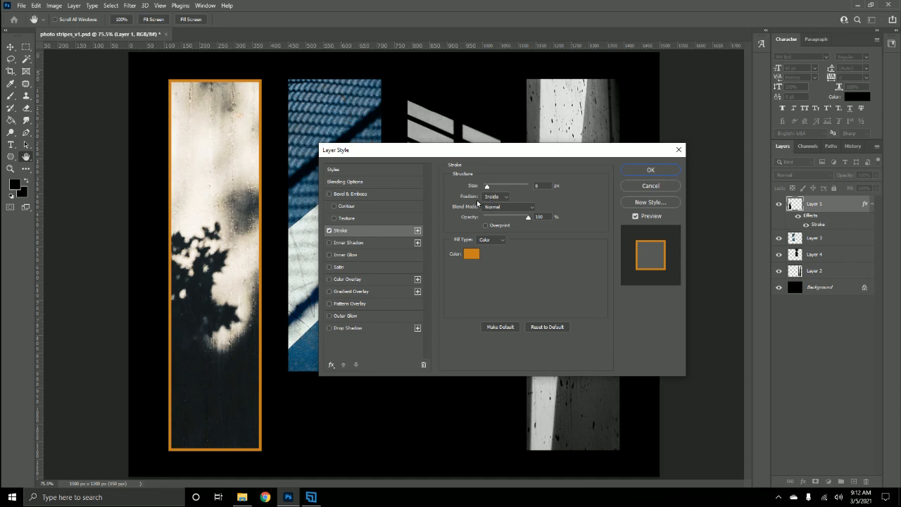
Set the stroke color of Layer 1 to white (ffffff)
click(471, 253)
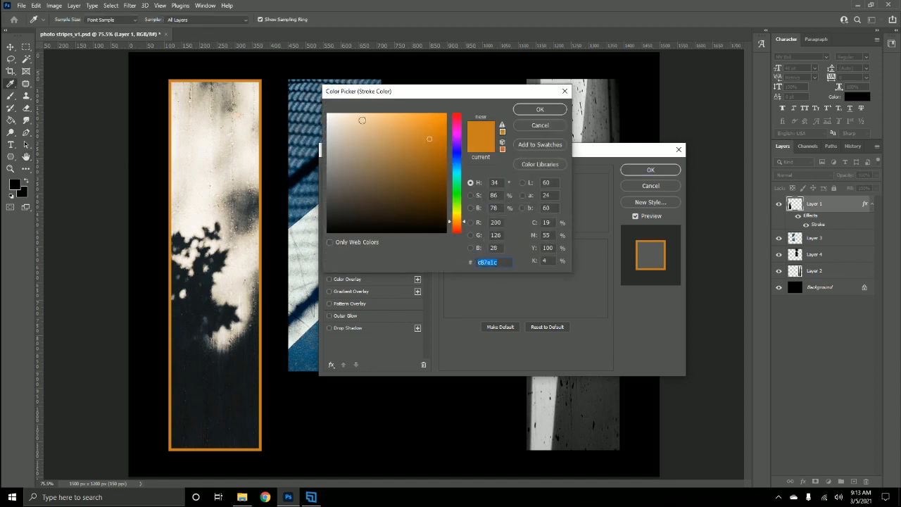
drag(348, 129, 312, 97)
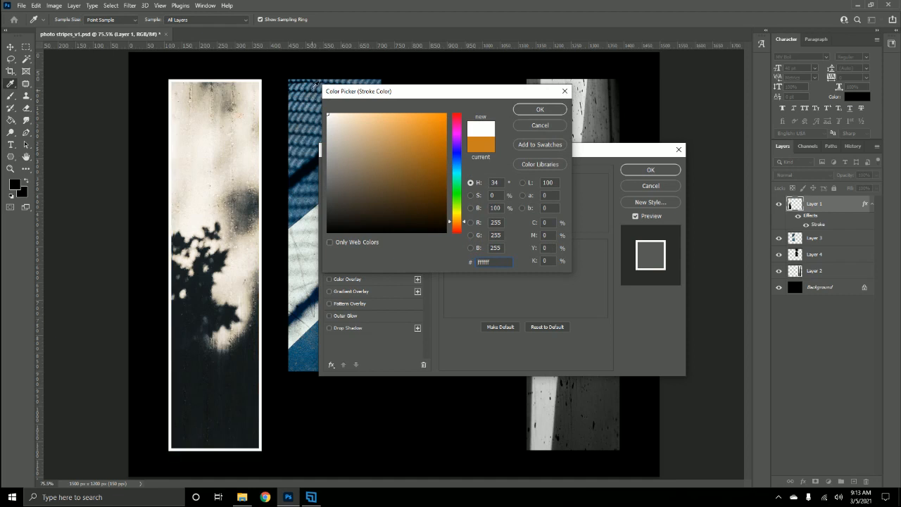
mouse_move(405, 96)
mouse_down()
mouse_move(464, 129)
mouse_move(502, 109)
mouse_up()
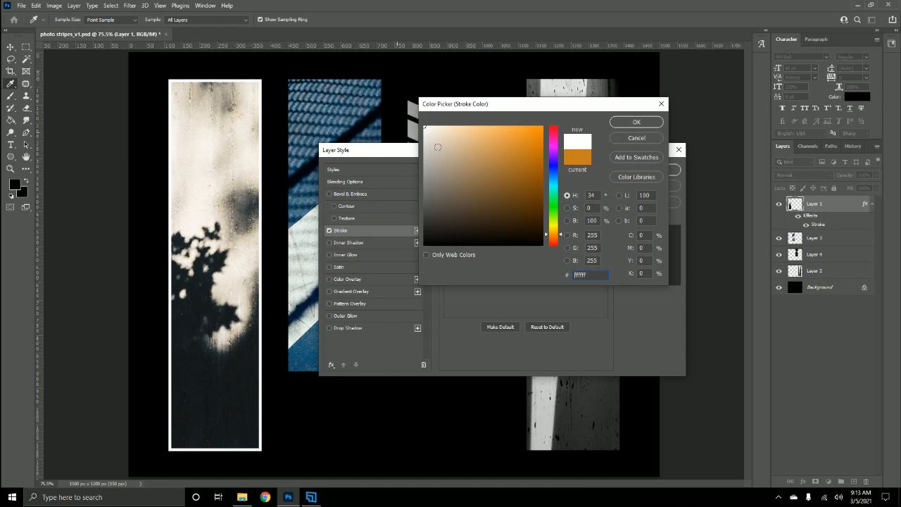
click(628, 124)
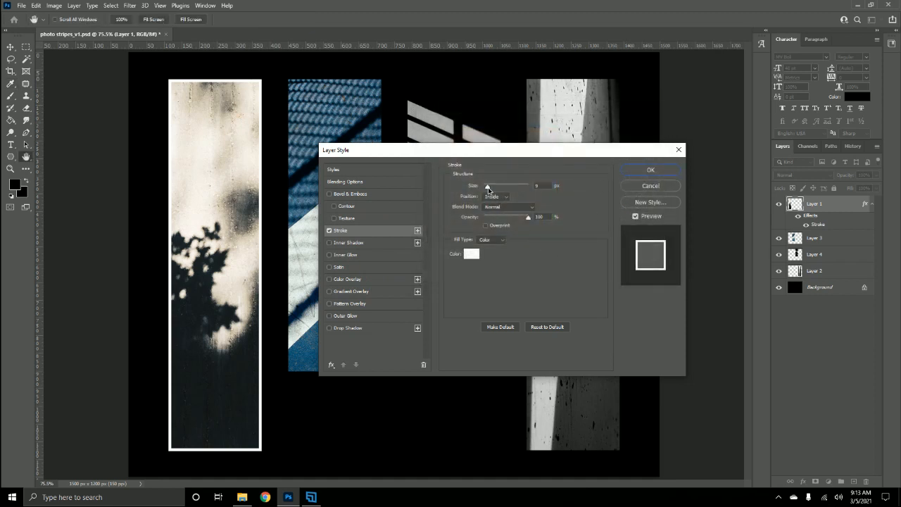
Try the Outside stroke position, return it to Inside, and turn the Stroke effect off
mouse_move(488, 189)
mouse_down()
mouse_move(501, 189)
mouse_move(489, 190)
mouse_up()
click(504, 199)
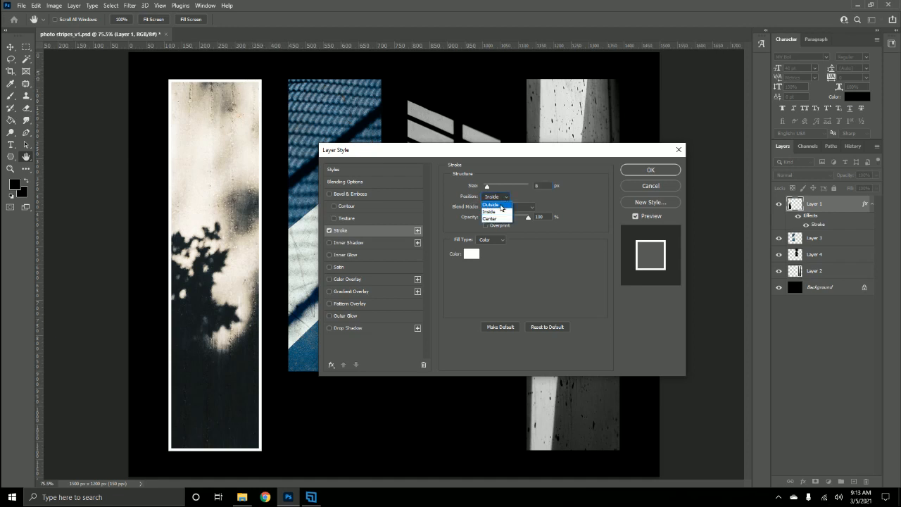
click(496, 204)
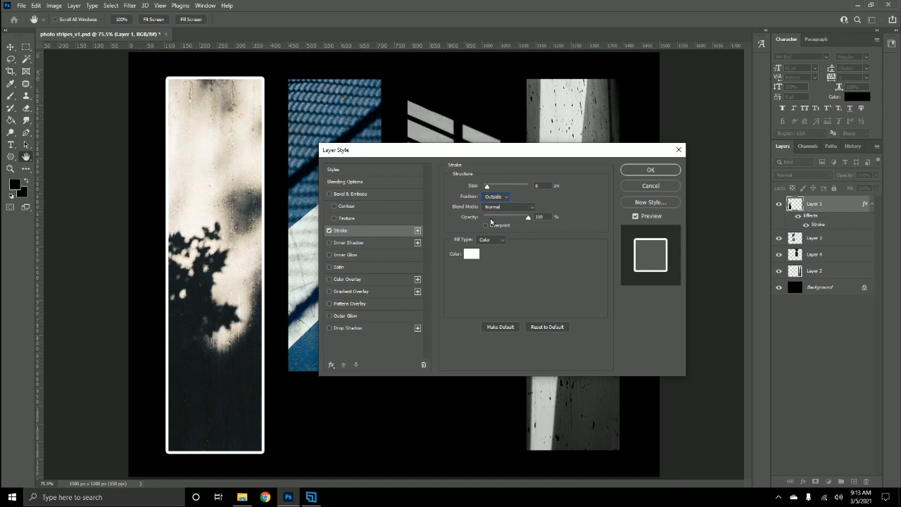
click(505, 200)
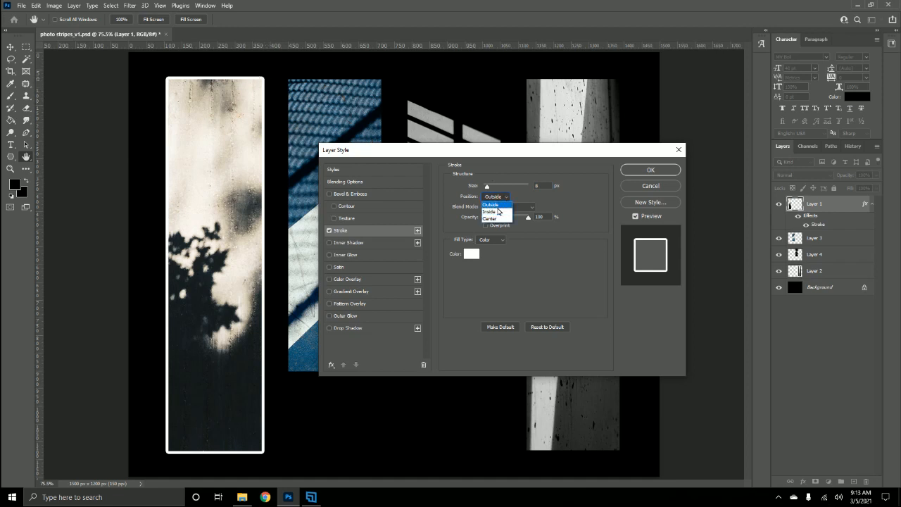
click(497, 211)
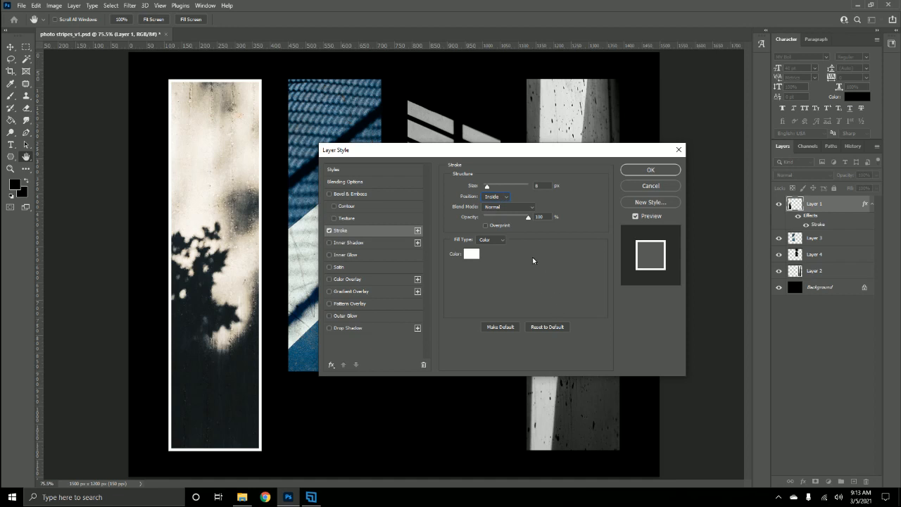
mouse_move(528, 218)
mouse_down()
mouse_move(515, 223)
mouse_move(538, 220)
mouse_up()
click(329, 230)
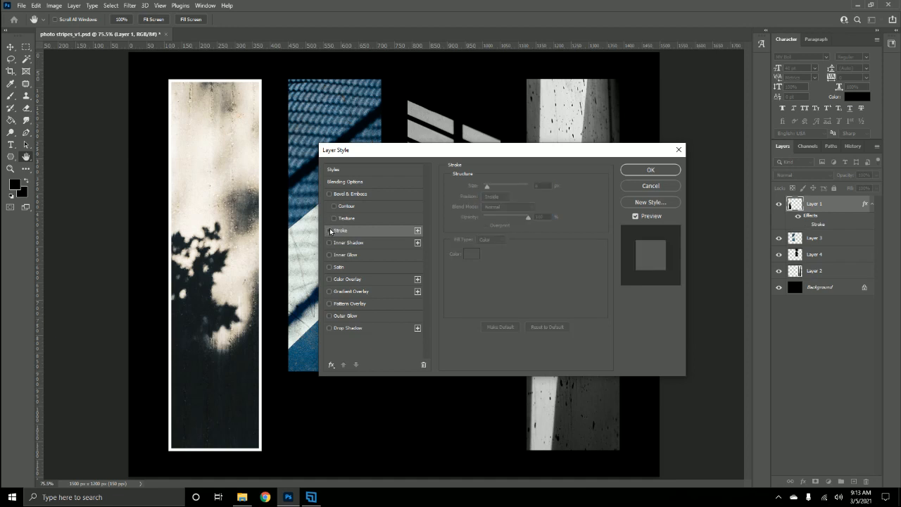
Enable Bevel & Emboss on Layer 1 with the Inner Bevel style and a size of 27 px
click(349, 194)
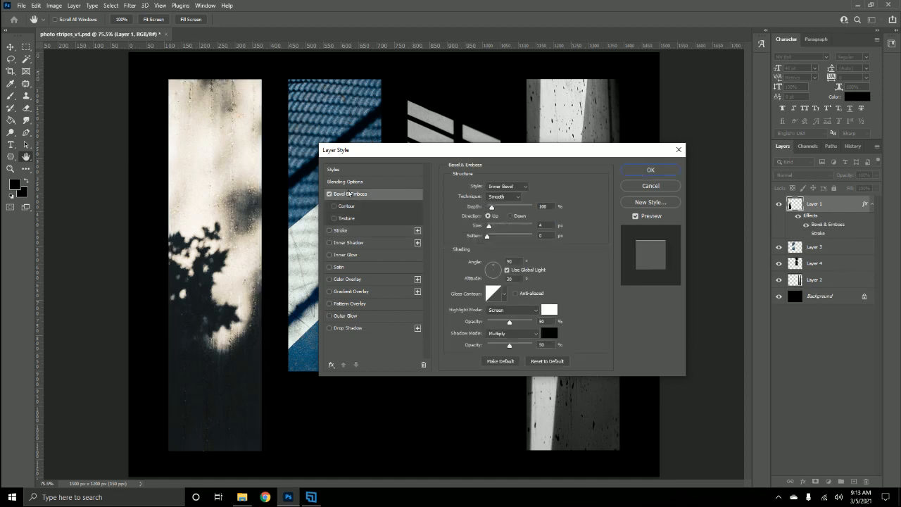
click(524, 187)
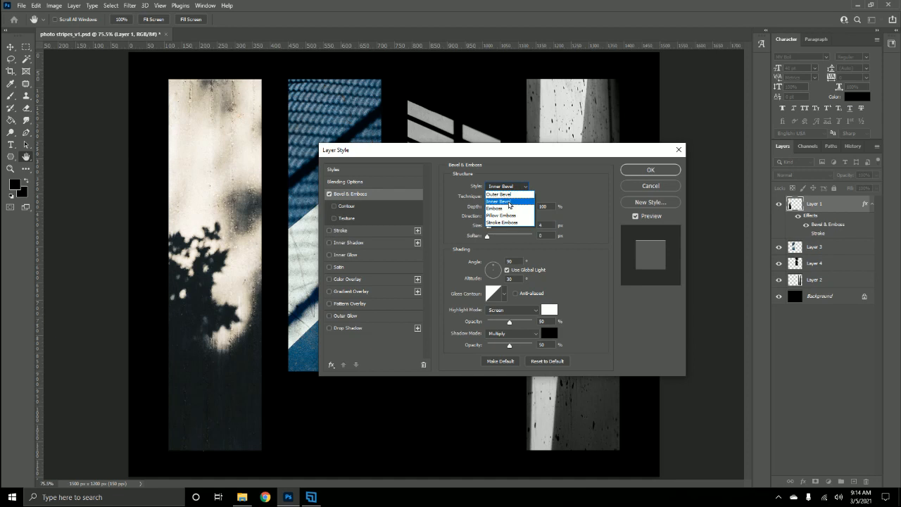
click(509, 202)
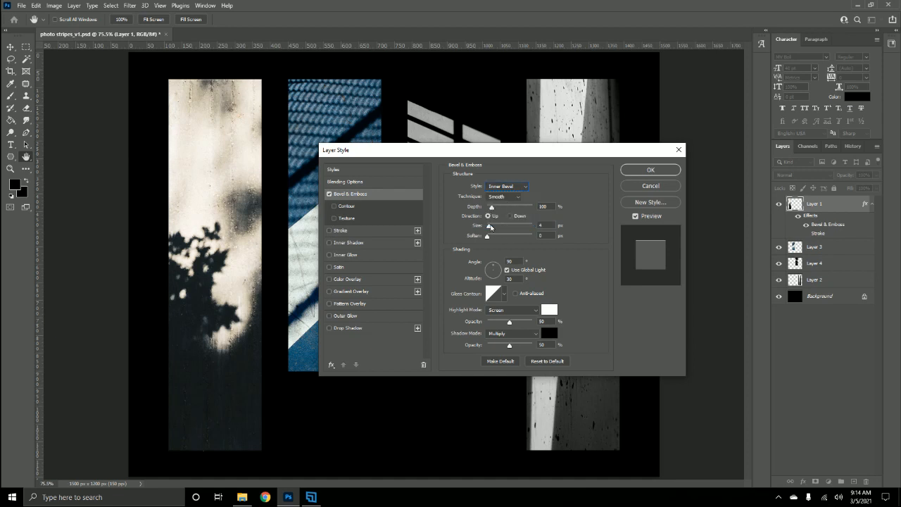
drag(491, 229, 495, 232)
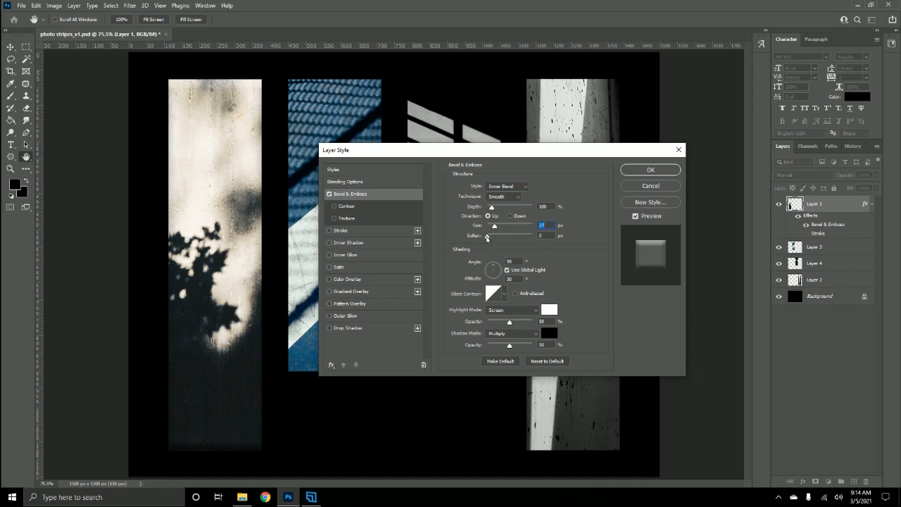
Try a Chisel Hard bevel with greater depth and a smaller size, and turn Bevel & Emboss off
click(516, 197)
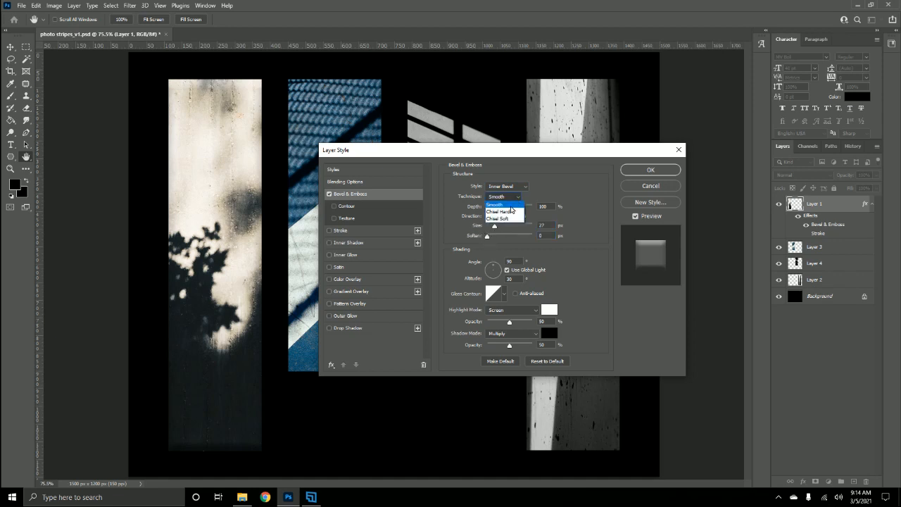
click(511, 211)
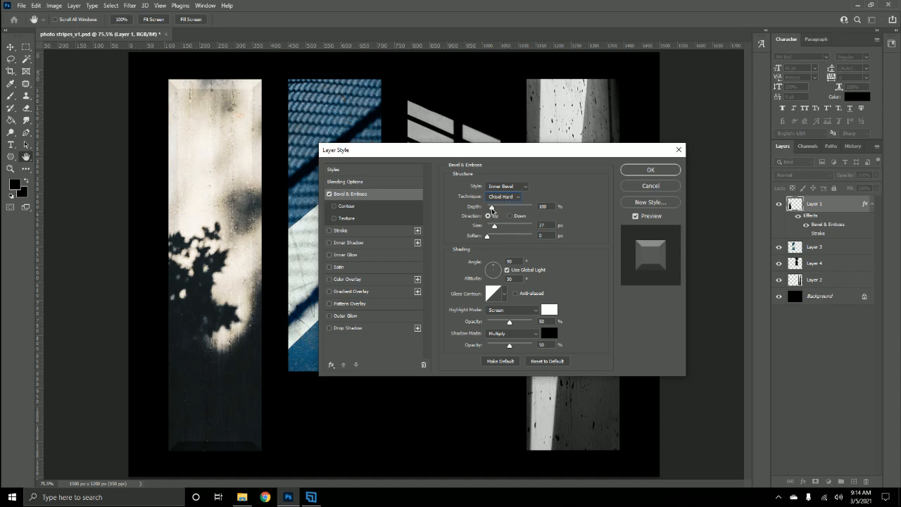
drag(491, 209, 494, 228)
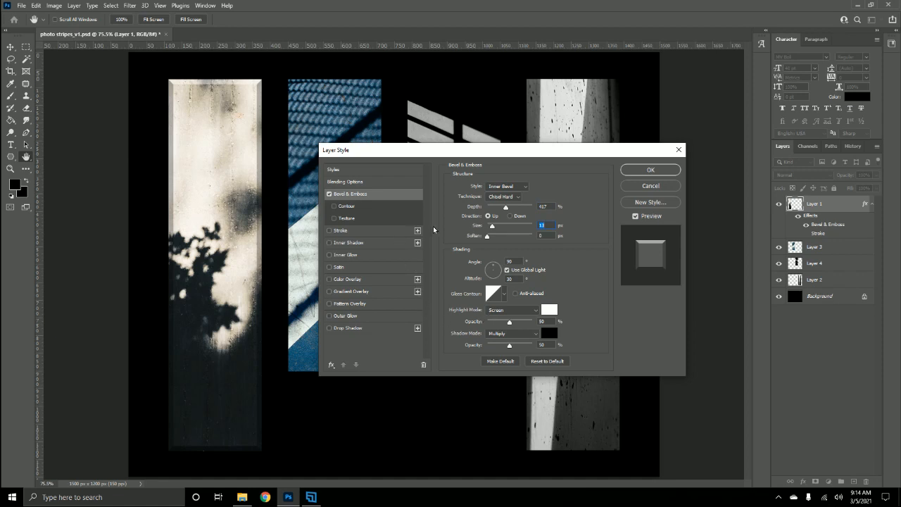
click(328, 195)
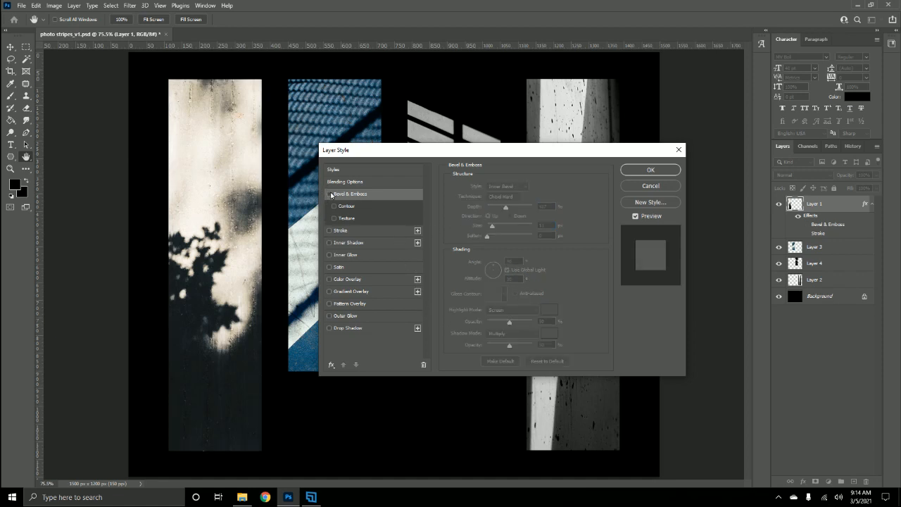
Enable an Outer Glow on Layer 1 in Normal blend mode and set its color to bright magenta (ff00ea)
click(346, 317)
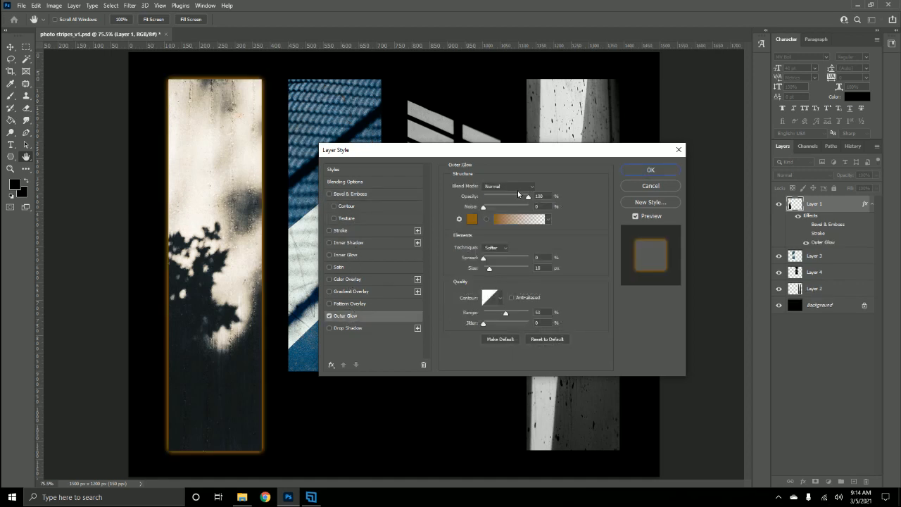
click(531, 186)
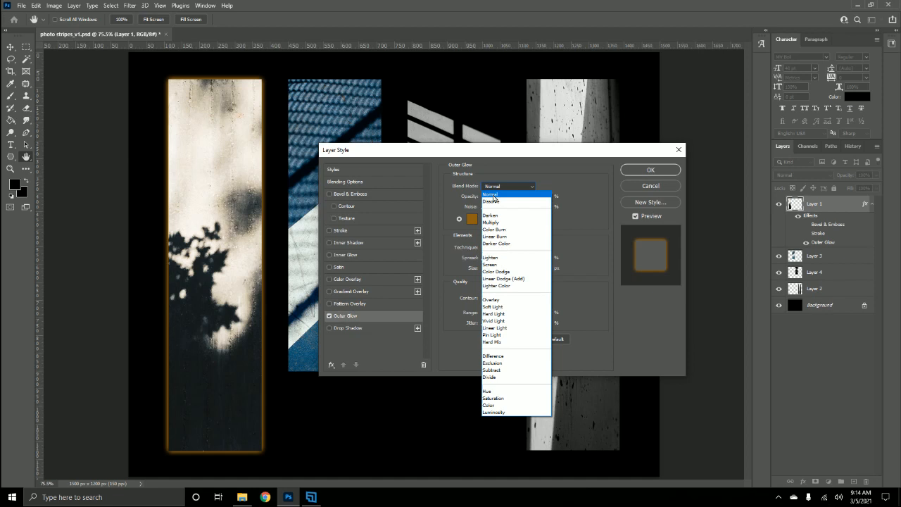
click(493, 195)
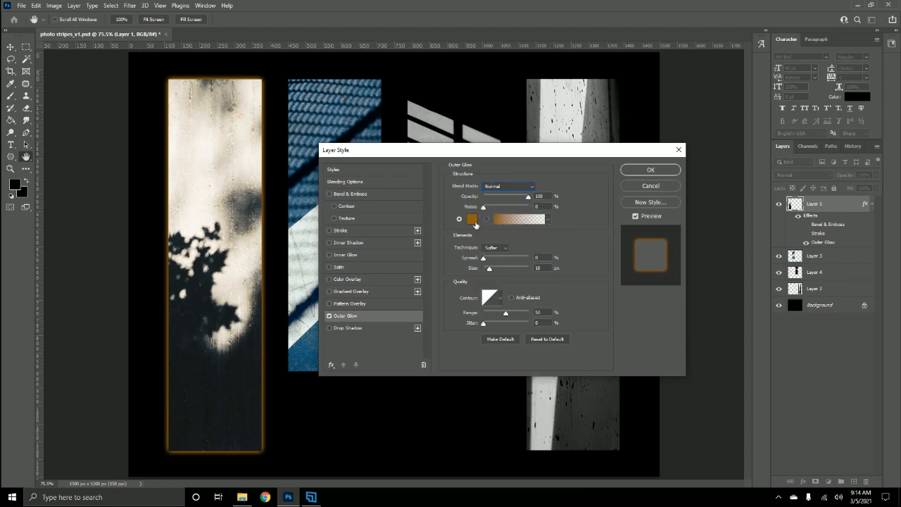
click(472, 219)
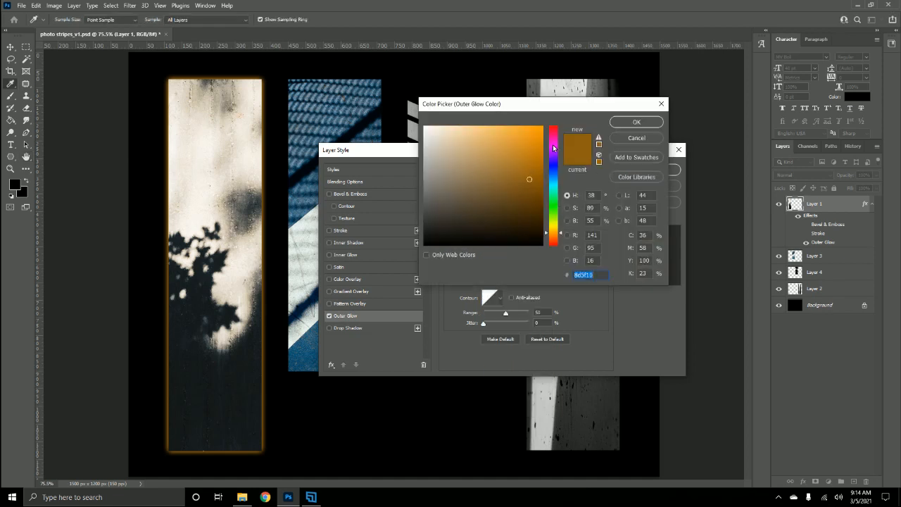
click(553, 144)
mouse_move(528, 159)
mouse_down()
mouse_move(540, 129)
mouse_move(563, 114)
mouse_up()
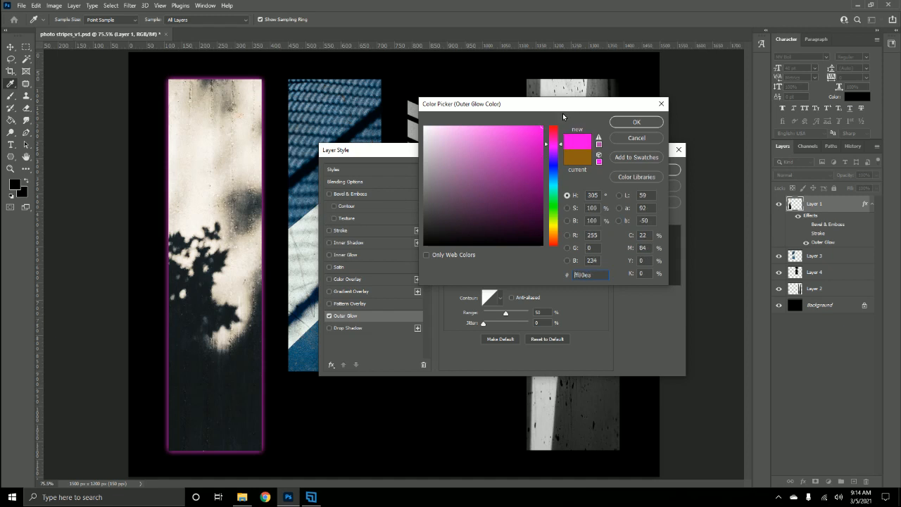
click(629, 122)
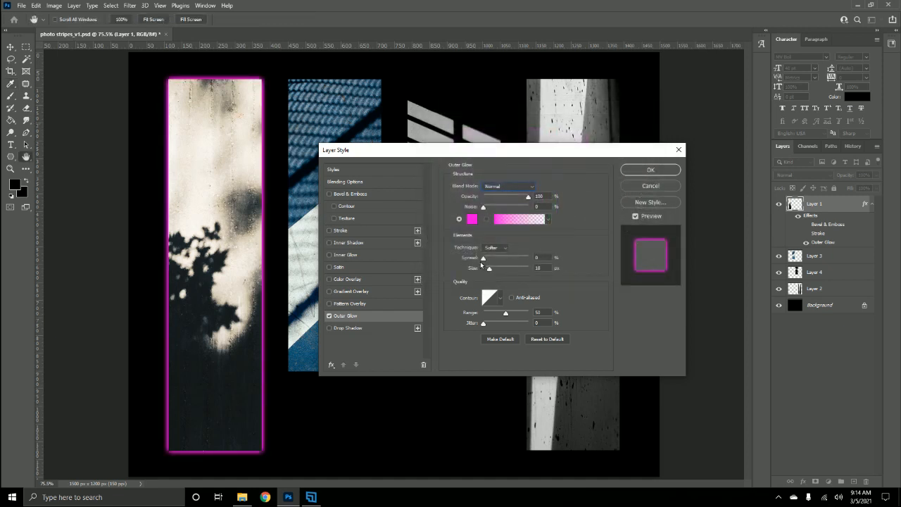
Try the outer glow at 66% spread and 24 px size, reduce the spread to 0% with a smaller size, and turn Outer Glow off
drag(489, 271, 514, 259)
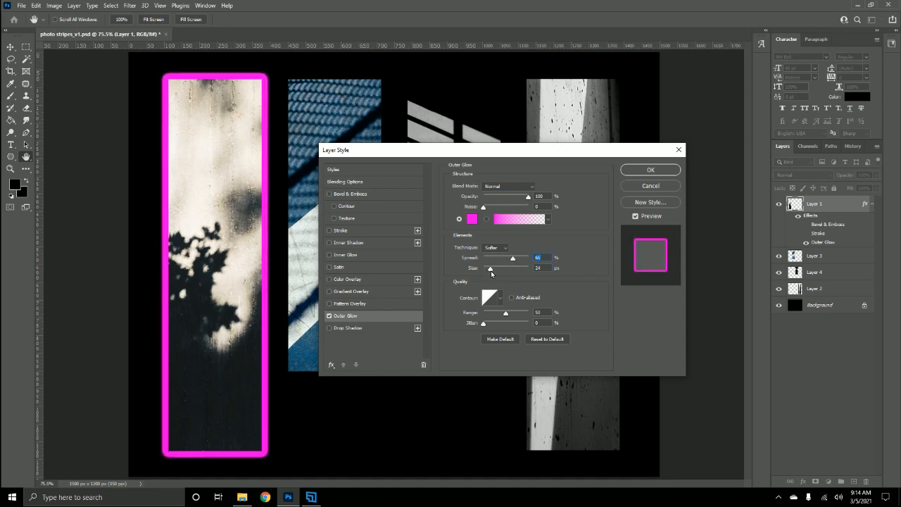
mouse_move(494, 272)
mouse_down()
mouse_move(511, 259)
mouse_move(477, 272)
mouse_move(490, 274)
mouse_up()
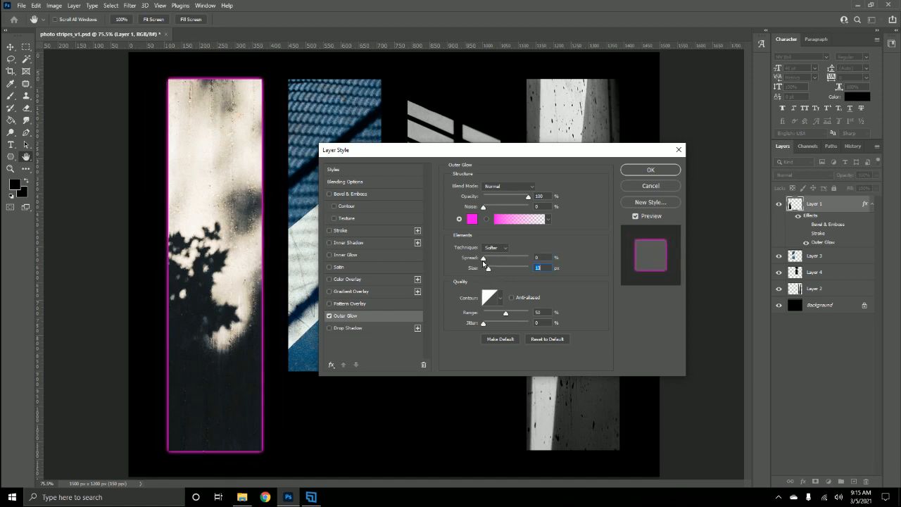
click(330, 319)
click(329, 317)
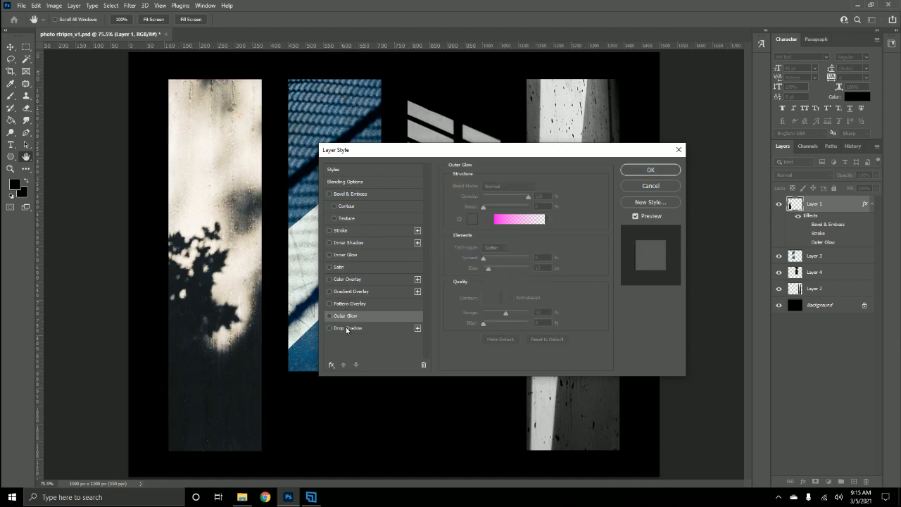
Enable a Drop Shadow on Layer 1 and set its color to white (ffffff) with Normal blend mode
click(347, 328)
click(544, 187)
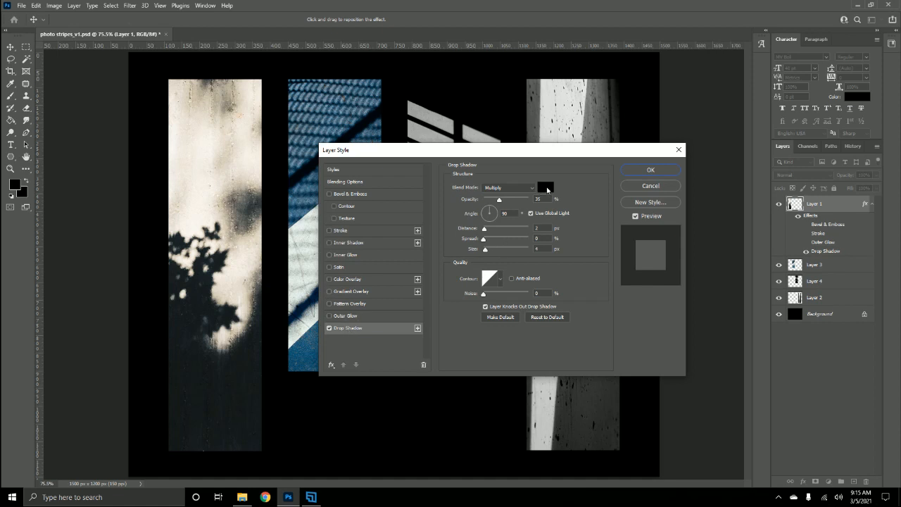
click(544, 131)
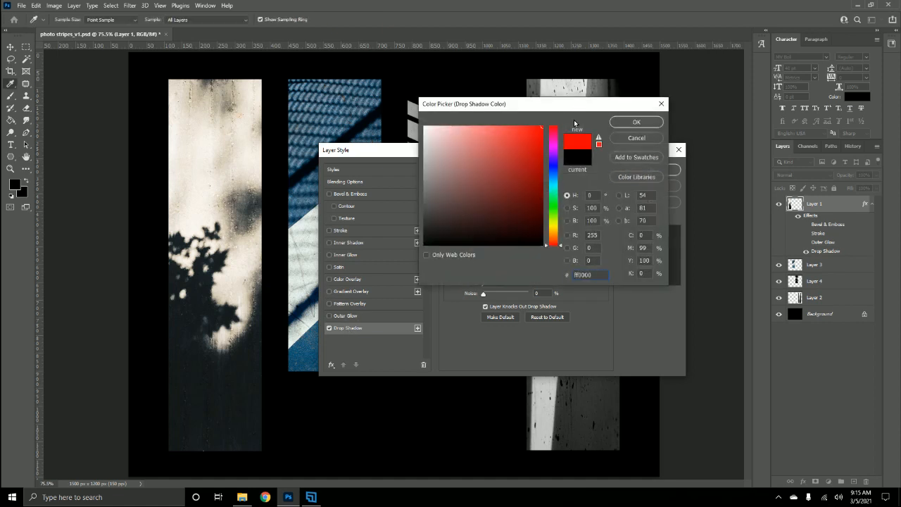
drag(451, 148, 405, 111)
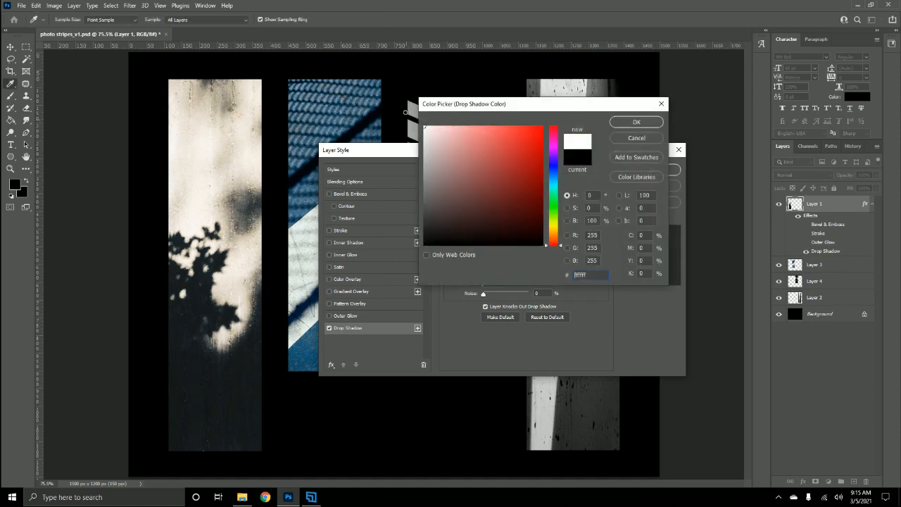
click(630, 121)
click(530, 188)
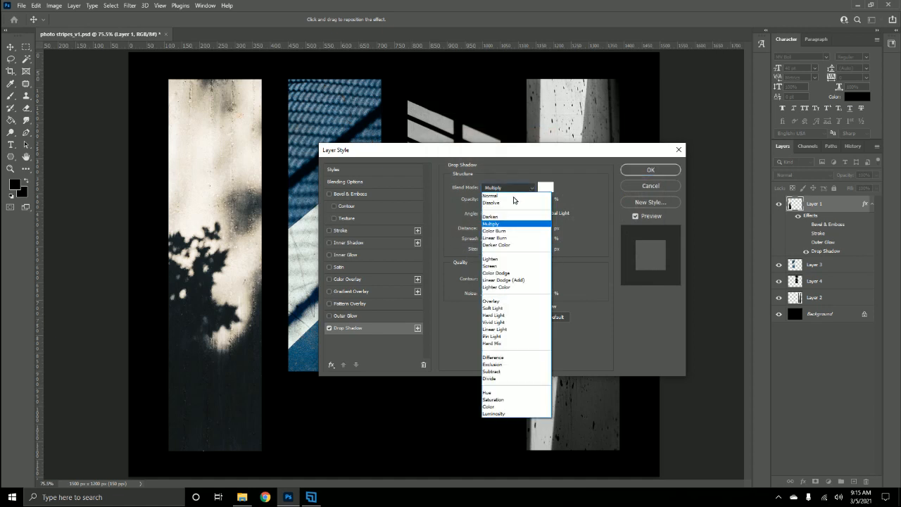
click(500, 188)
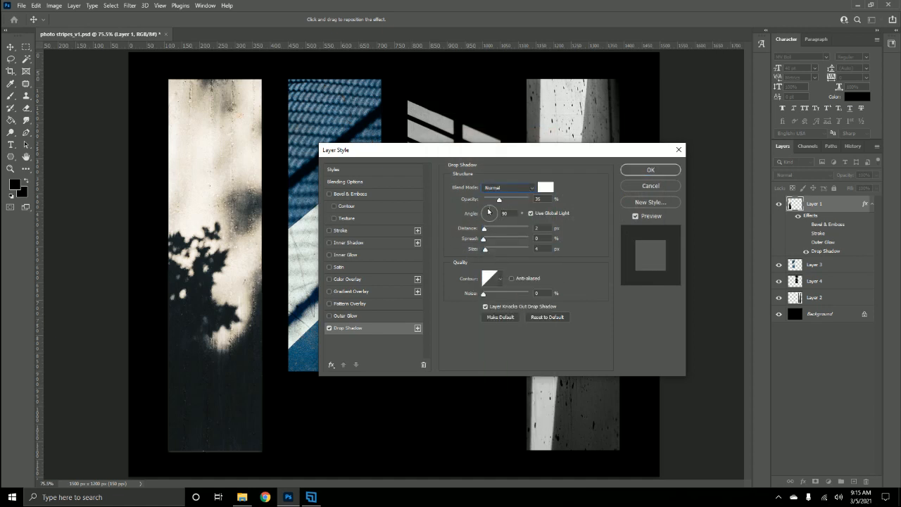
Set the drop shadow to 100% opacity, a 135° angle, 16 px distance and 10 px size
drag(498, 200, 546, 203)
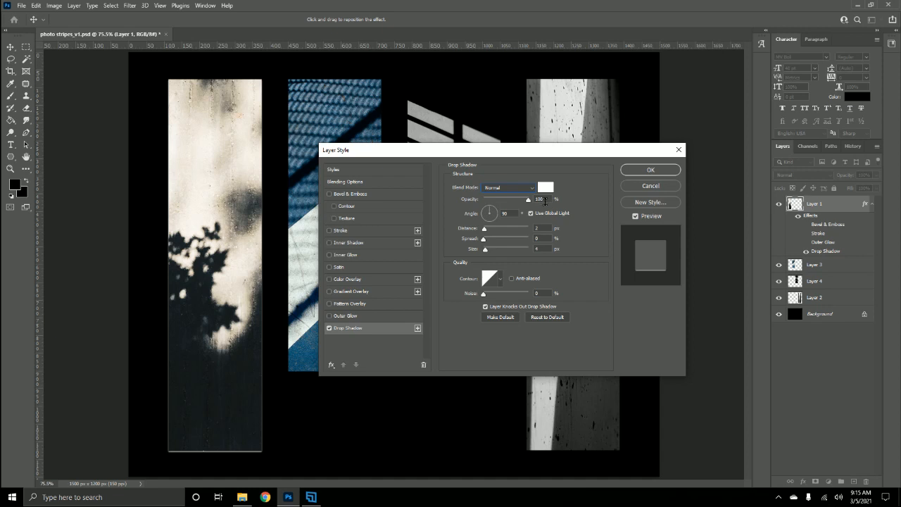
drag(484, 229, 492, 229)
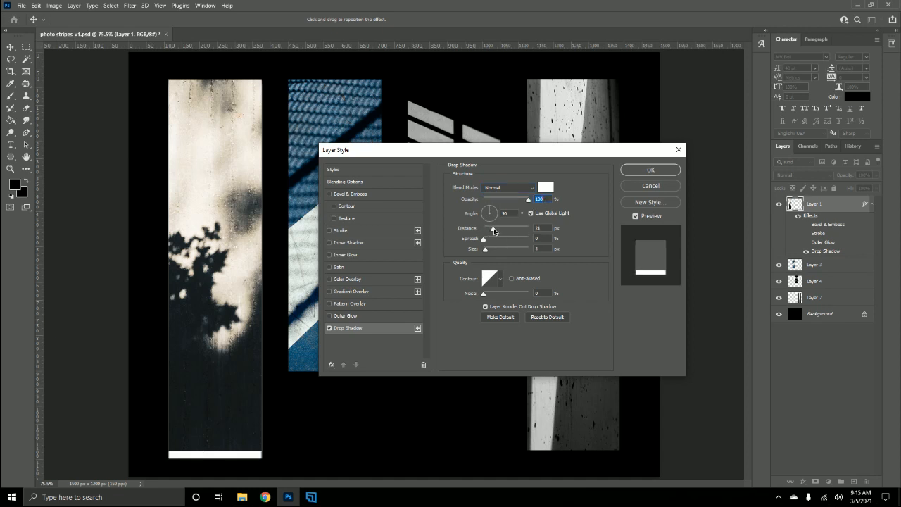
click(490, 212)
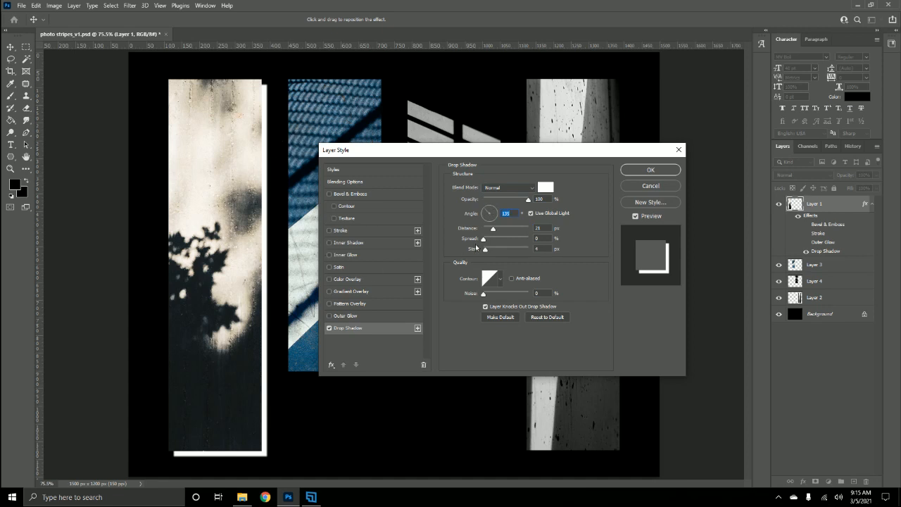
mouse_move(483, 249)
mouse_down()
mouse_move(492, 251)
mouse_move(473, 255)
mouse_move(489, 232)
mouse_move(502, 235)
mouse_move(491, 238)
mouse_move(488, 251)
mouse_up()
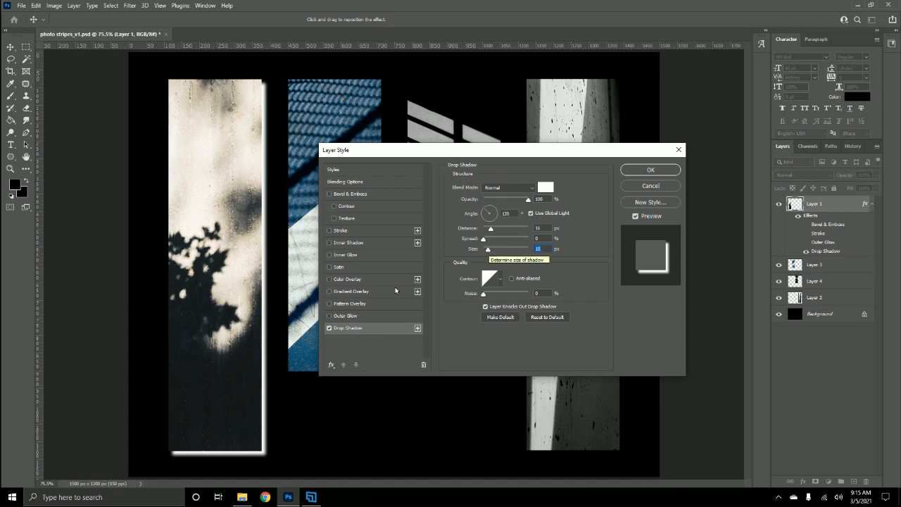
Replace Layer 1's drop shadow with the white inside stroke and apply the layer style
click(329, 329)
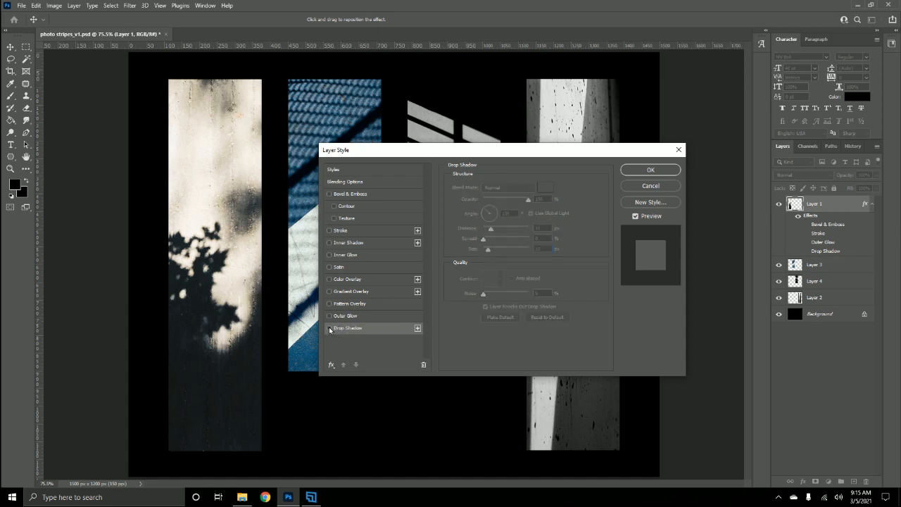
click(342, 232)
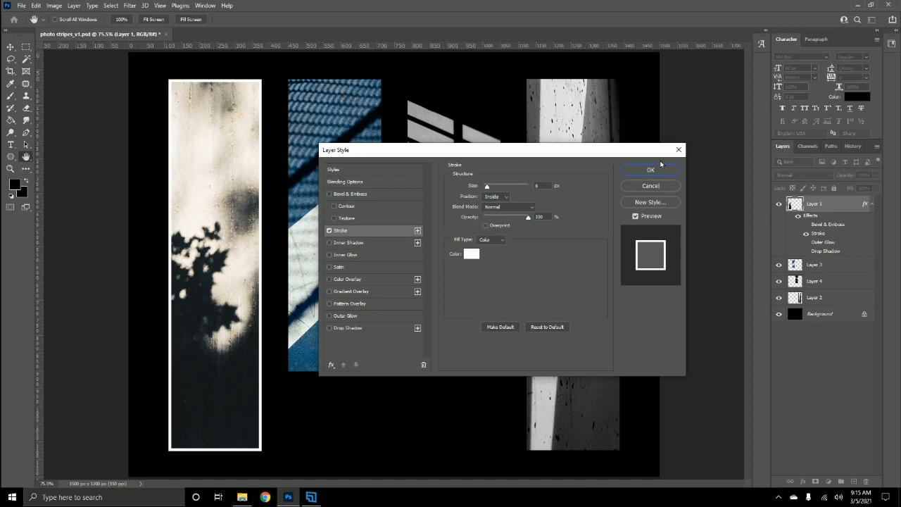
click(648, 171)
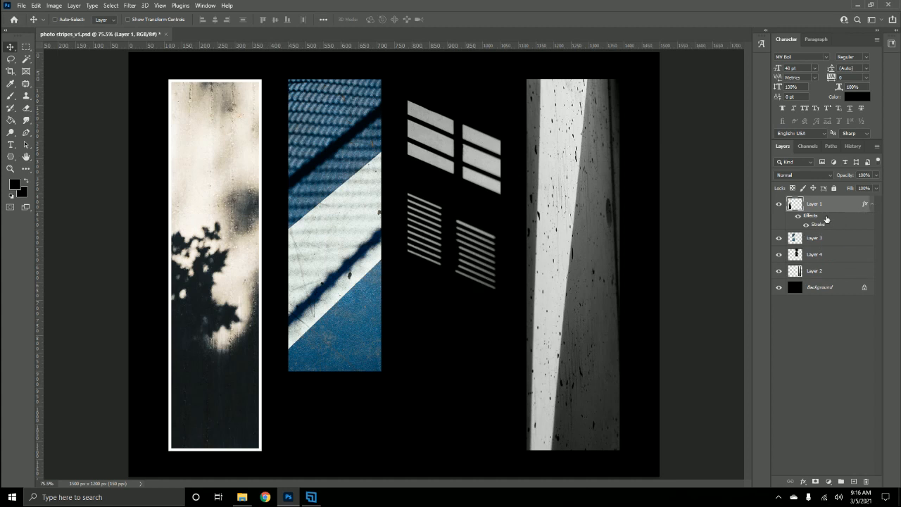
Copy the layer style from Layer 1 and paste it onto Layer 3
right_click(823, 218)
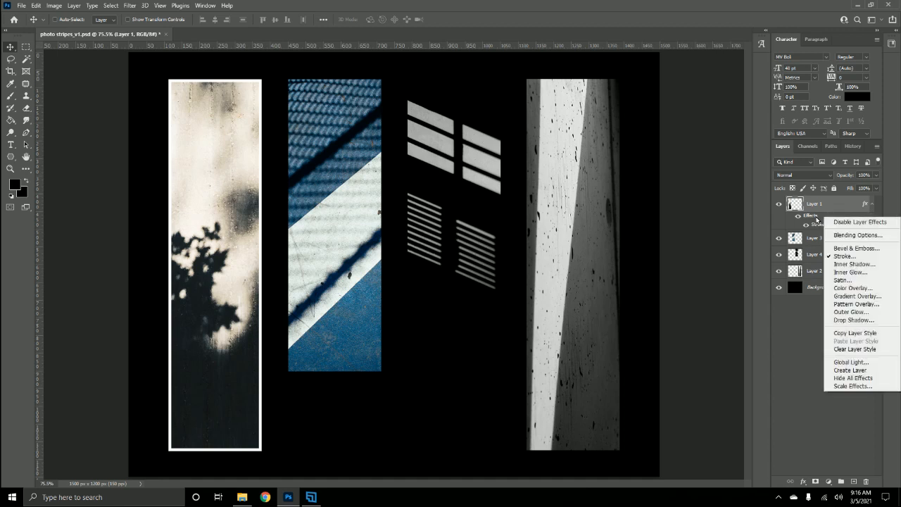
right_click(817, 219)
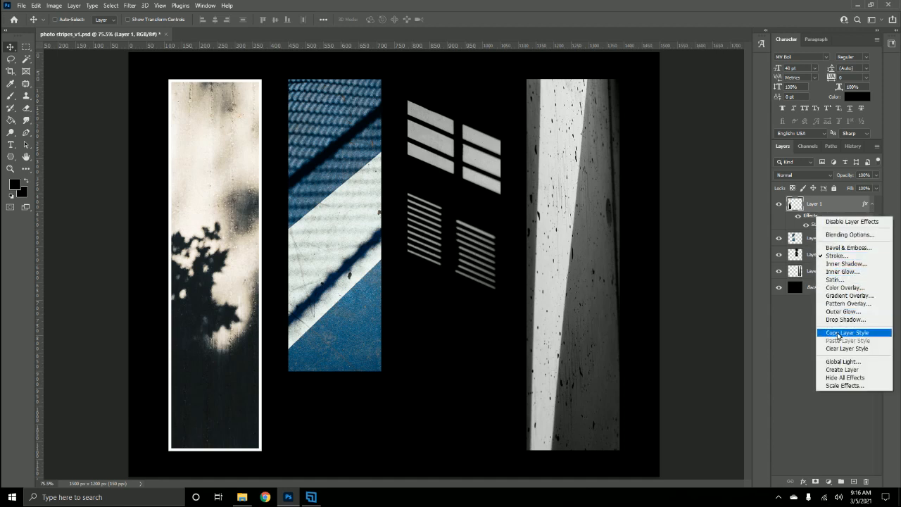
click(837, 333)
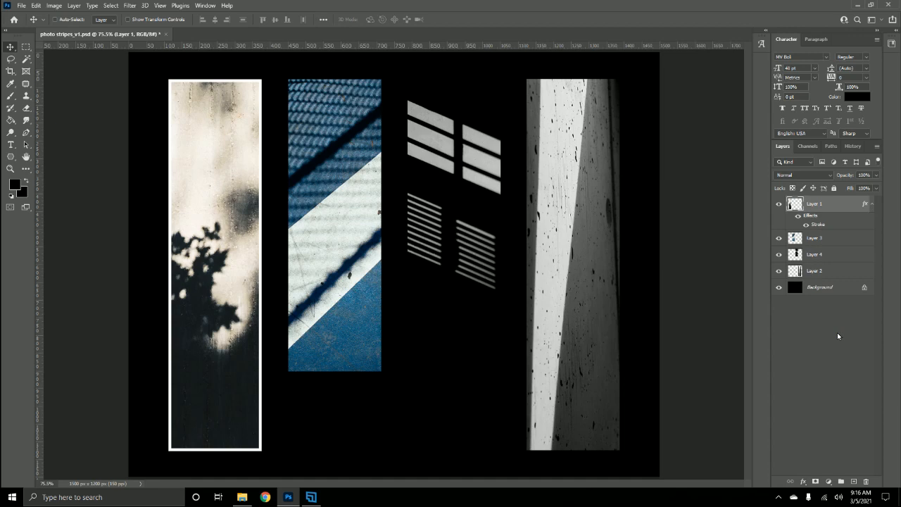
click(836, 241)
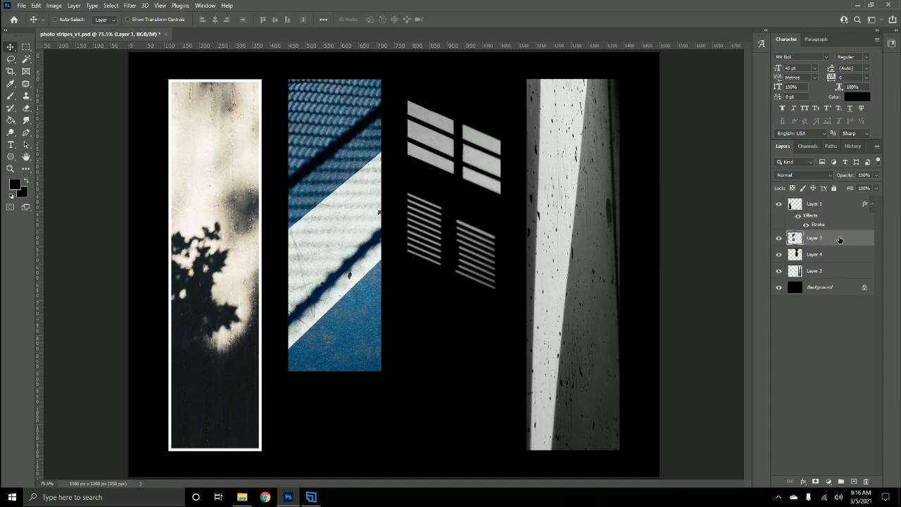
right_click(836, 238)
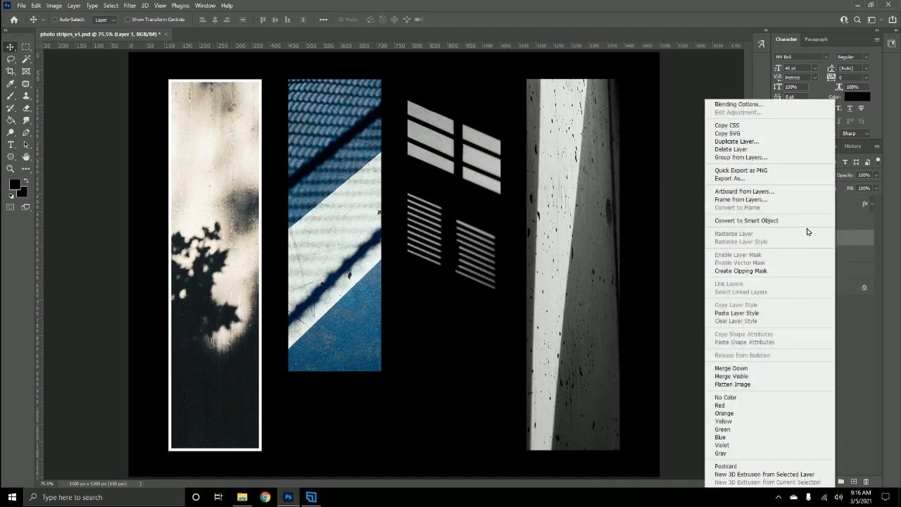
click(743, 312)
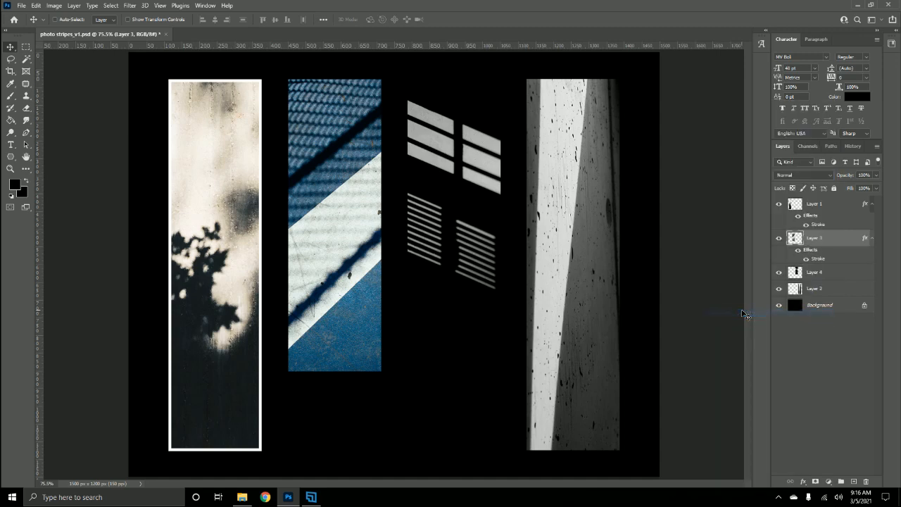
Paste the copied layer style onto Layer 4 and Layer 2
right_click(842, 276)
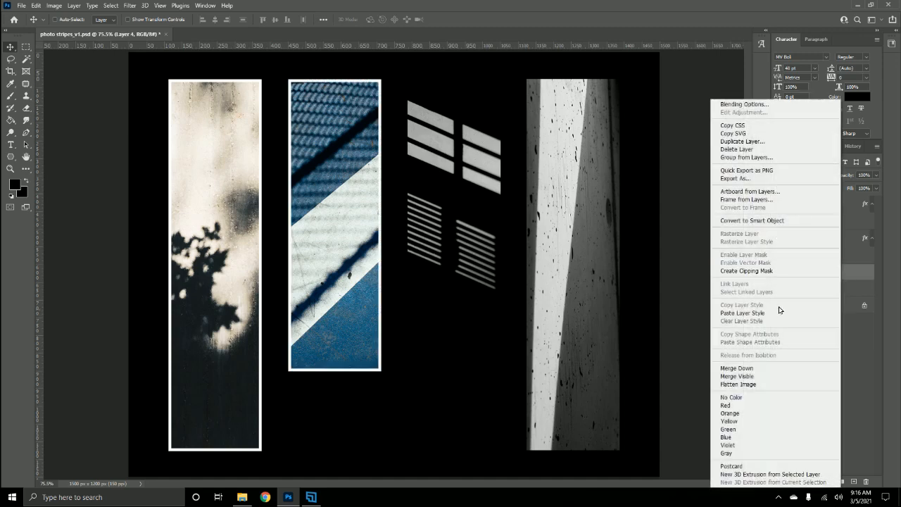
click(782, 313)
right_click(834, 306)
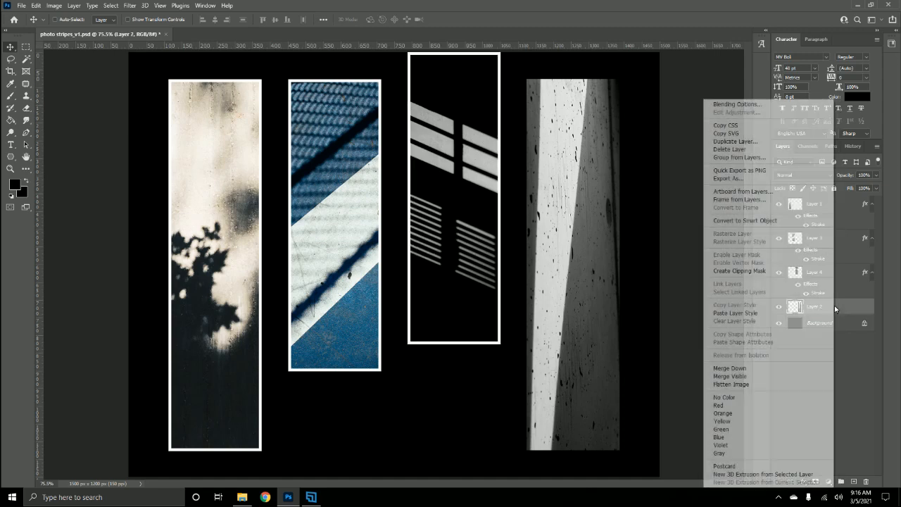
click(774, 312)
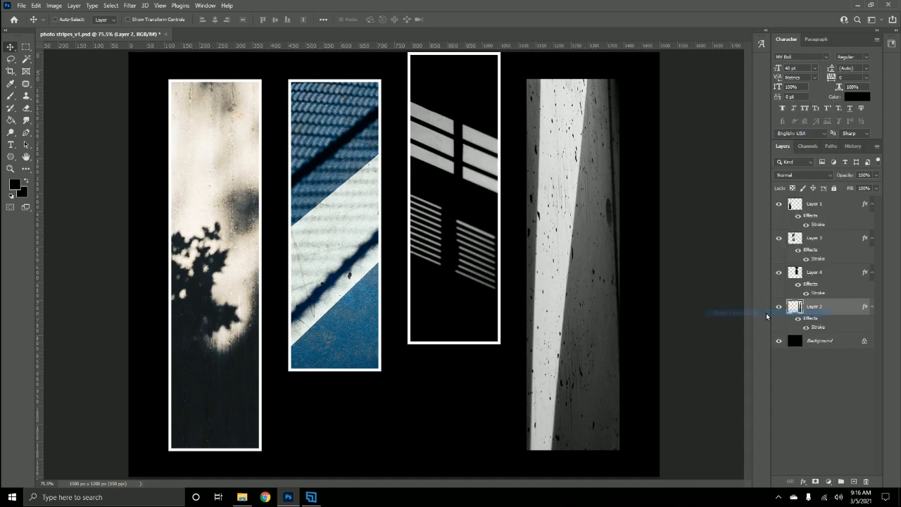
Collapse the effects lists of Layer 2, Layer 4, Layer 3 and Layer 1
click(873, 307)
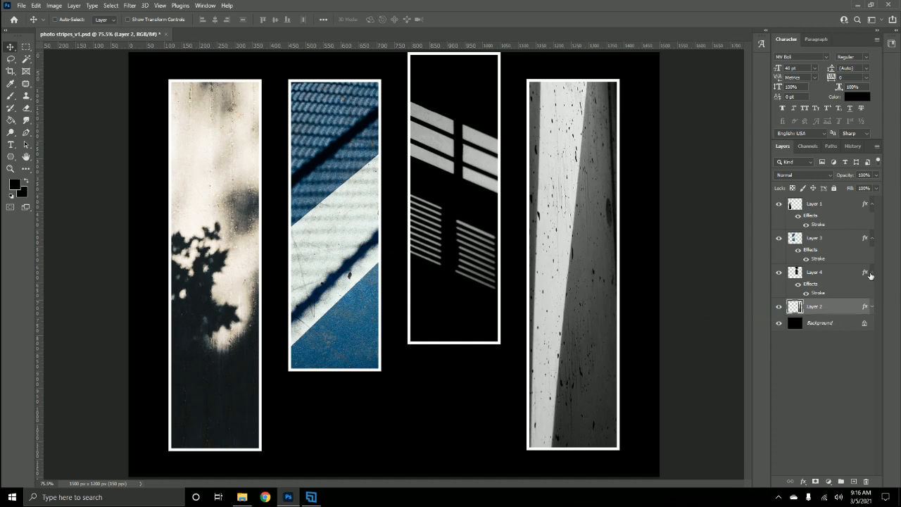
click(872, 272)
click(872, 237)
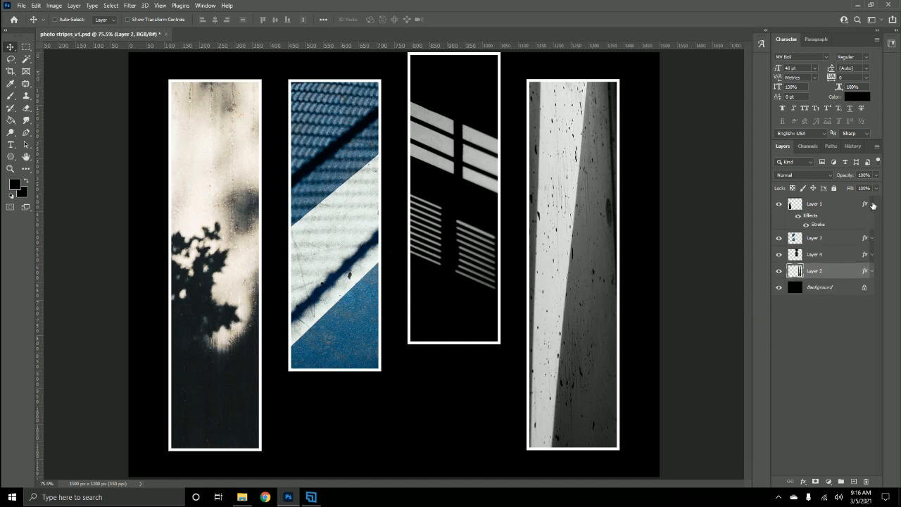
click(873, 203)
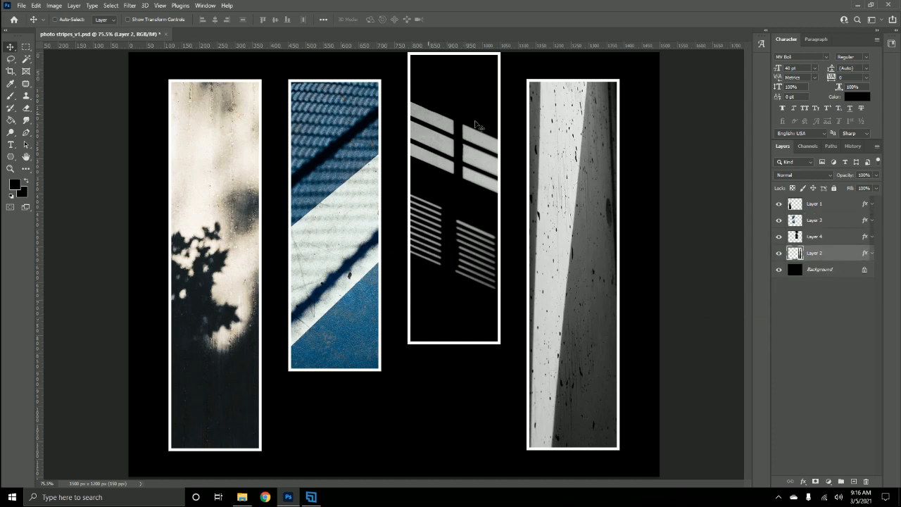
Move the Layer 4 stripe down to line up with the tops of the other stripes, using the grid temporarily and nudging it slightly right
click(837, 237)
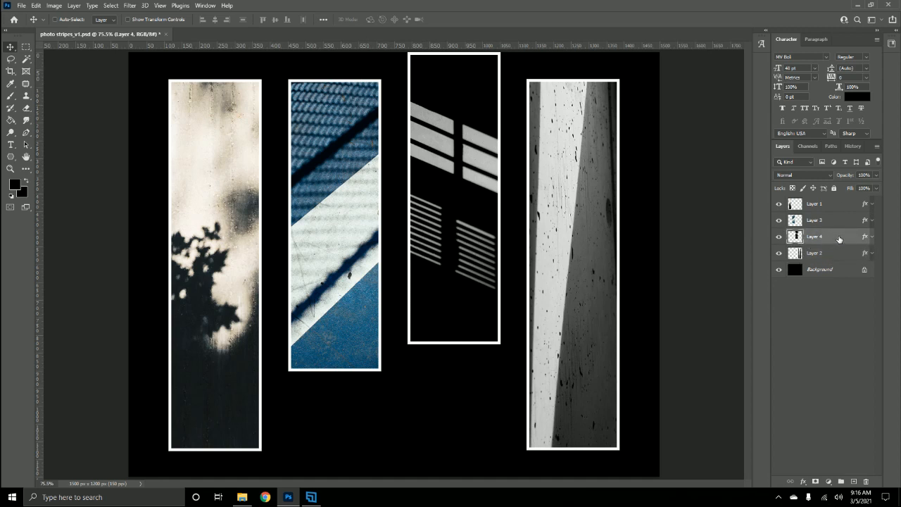
drag(463, 126, 462, 169)
key(ctrl+apostrophe)
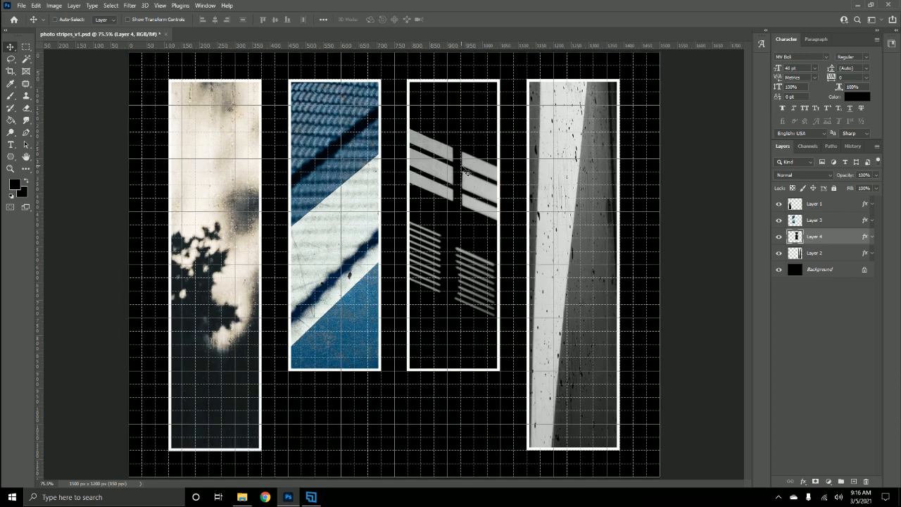
key(Right)
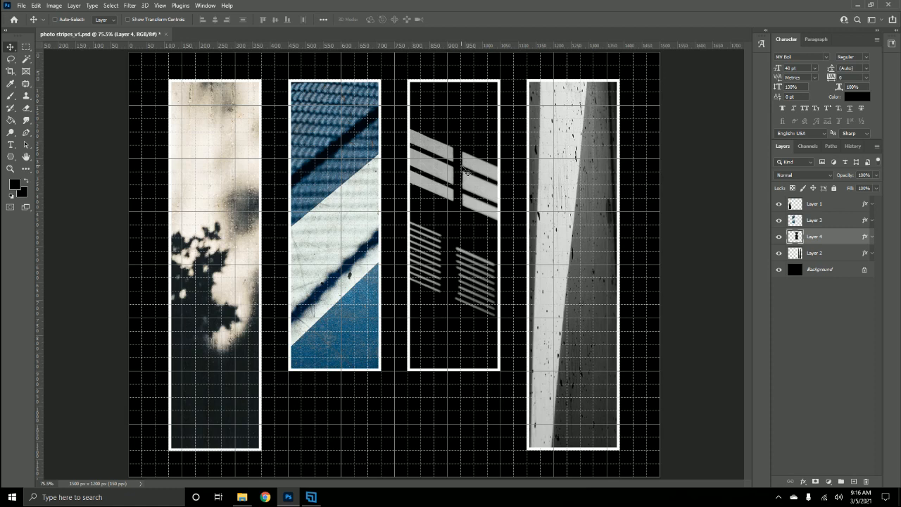
key(ctrl)
key(ctrl+apostrophe)
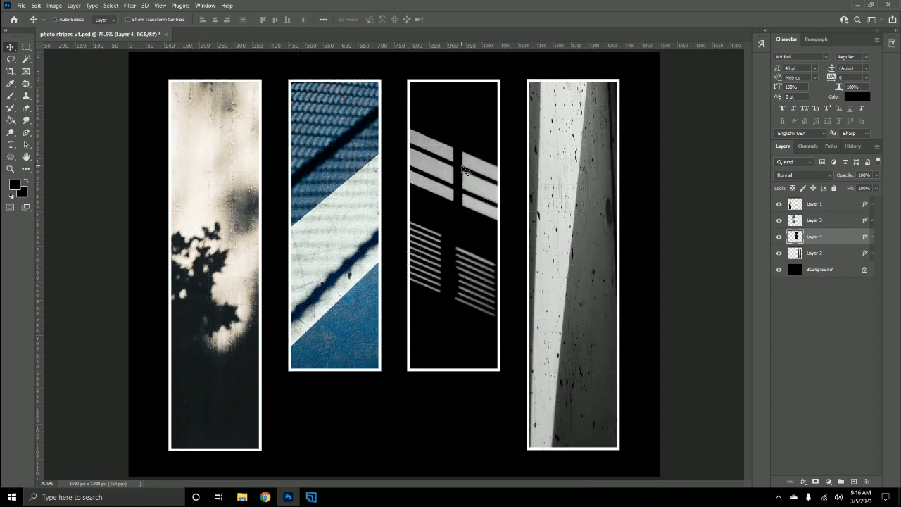